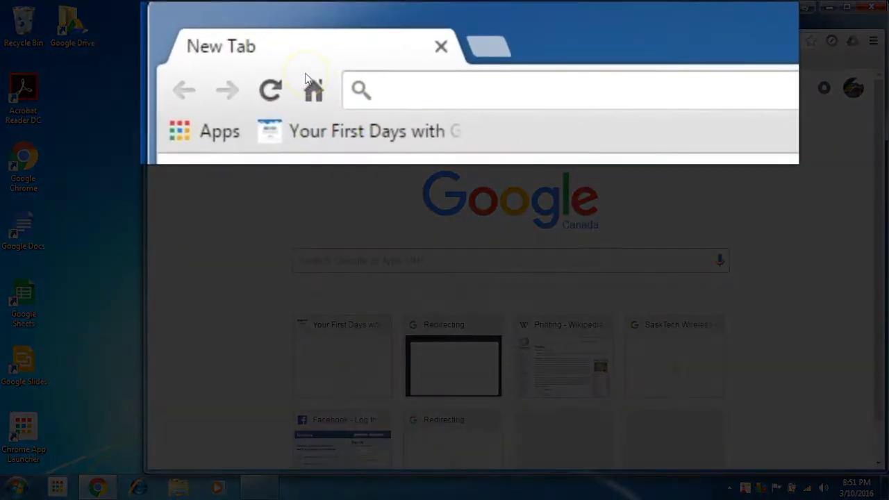
Step: Load photos.google.com in Chrome, showing the still-empty Google Photos library
type("pho")
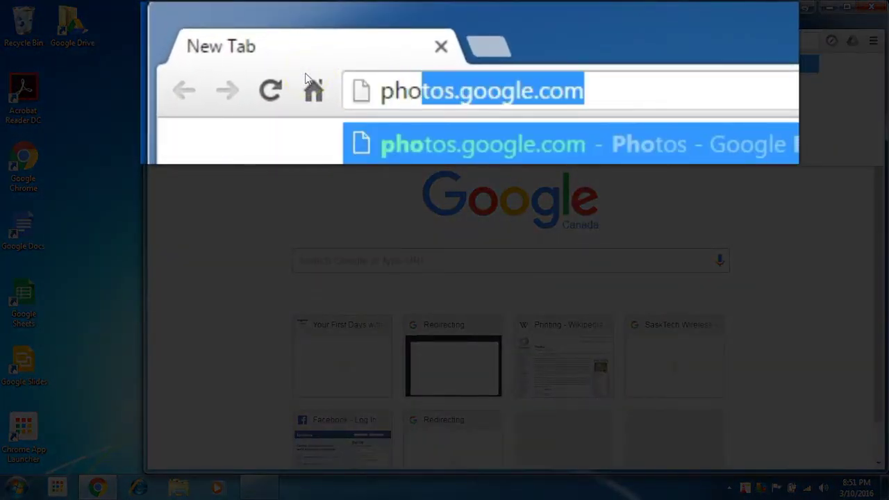
type("tos.google")
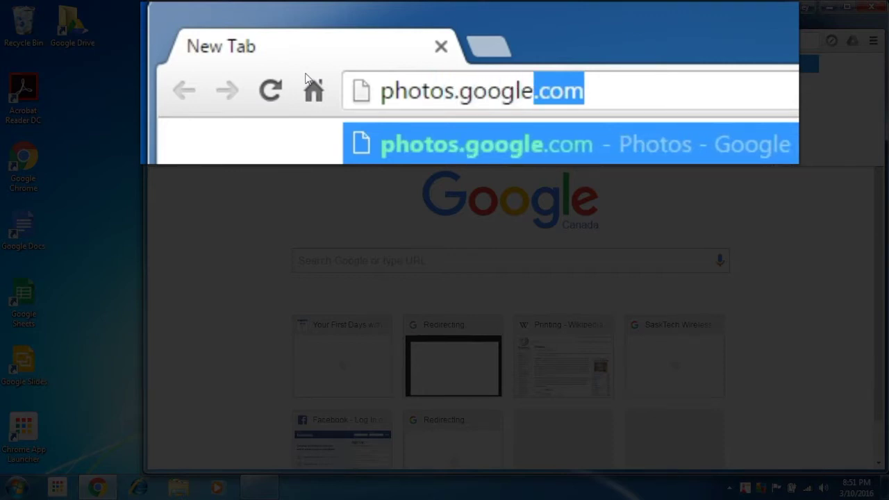
type(".com")
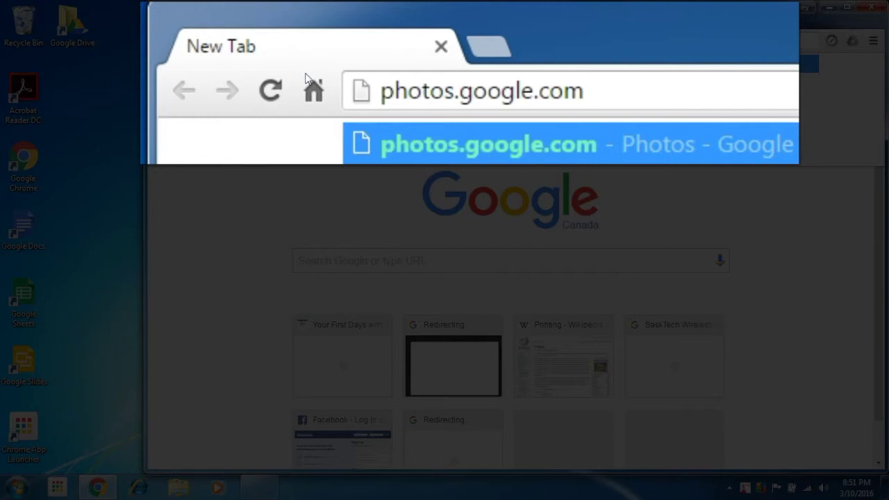
key("Return")
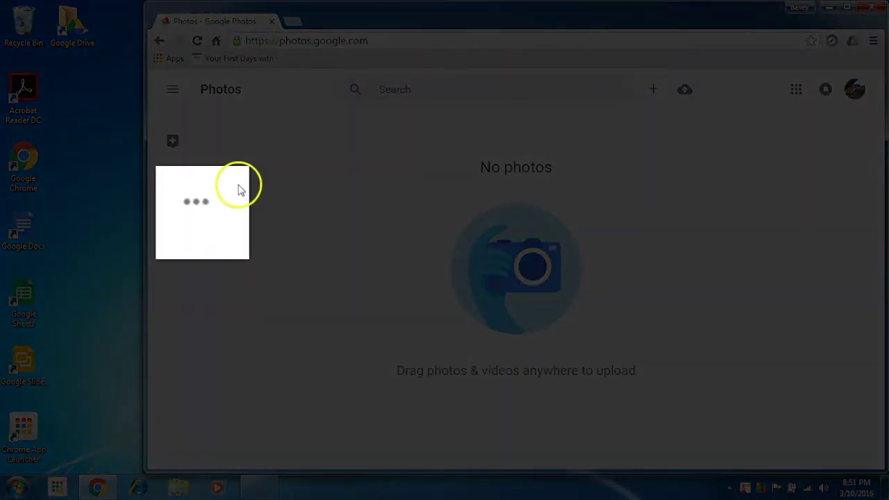
Step: Download gpautobackup_setup.exe from the App downloads page and launch it
left_click(174, 237)
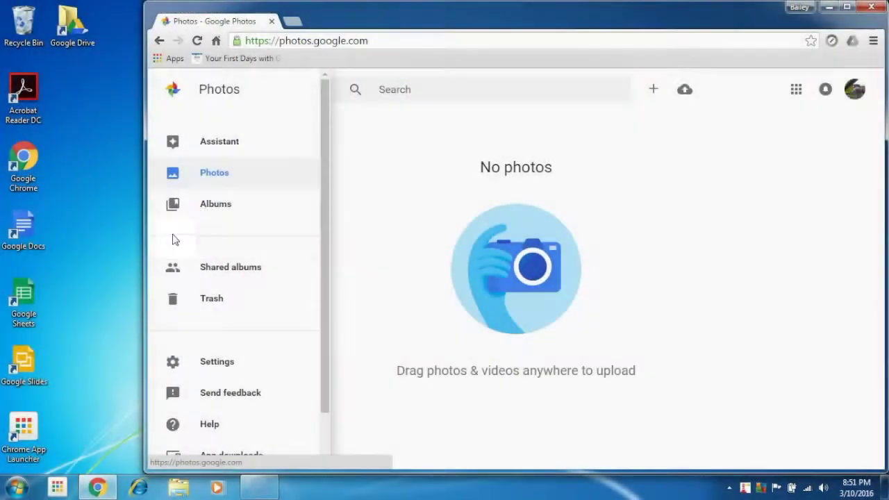
scroll(174, 241, "down", 1)
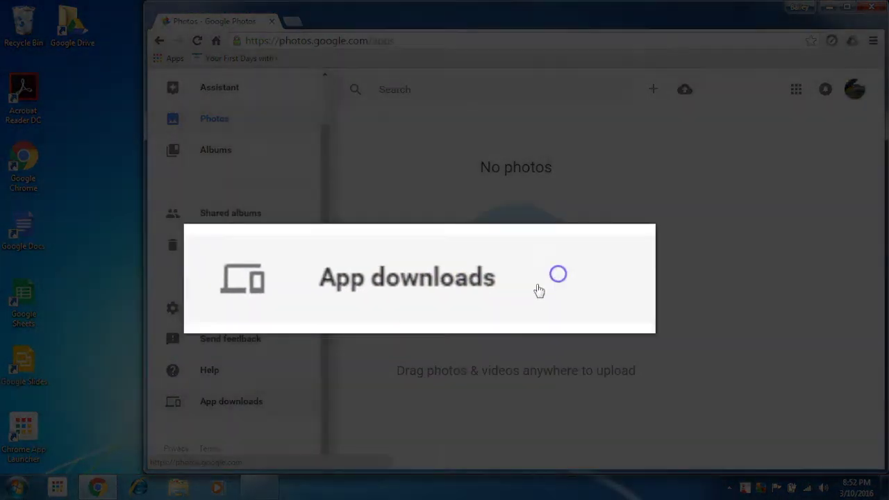
left_click(278, 405)
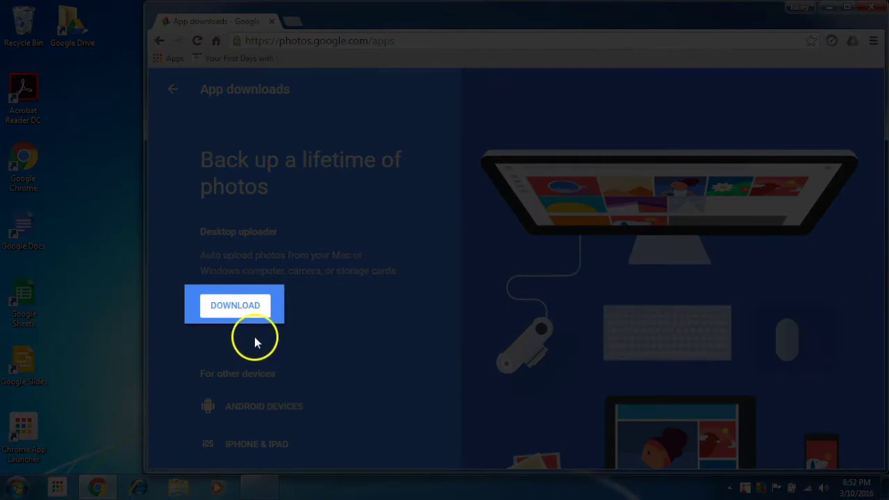
left_click(239, 307)
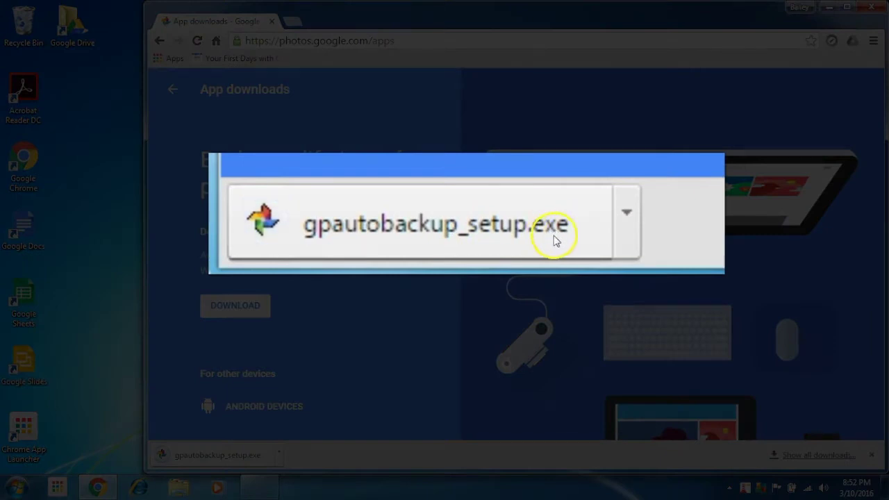
left_click(250, 455)
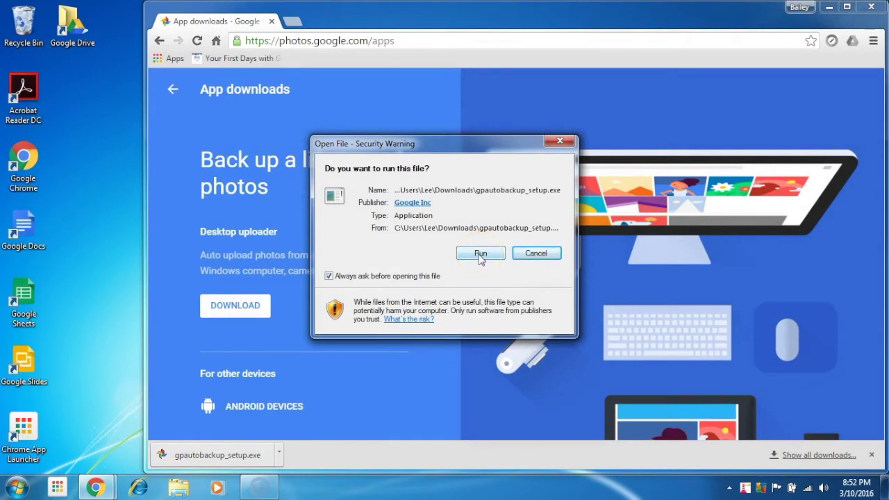
Step: Allow the installer to run, accept the license, and continue to Google sign-in once installed
left_click(479, 255)
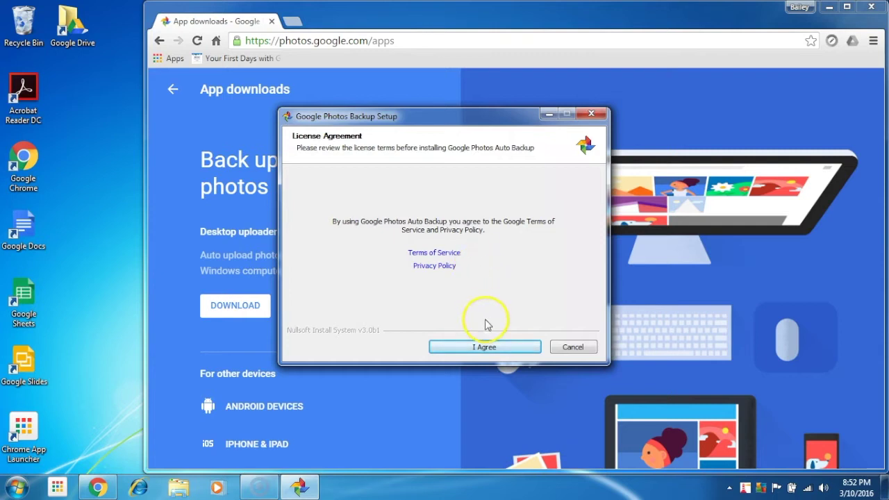
left_click(486, 349)
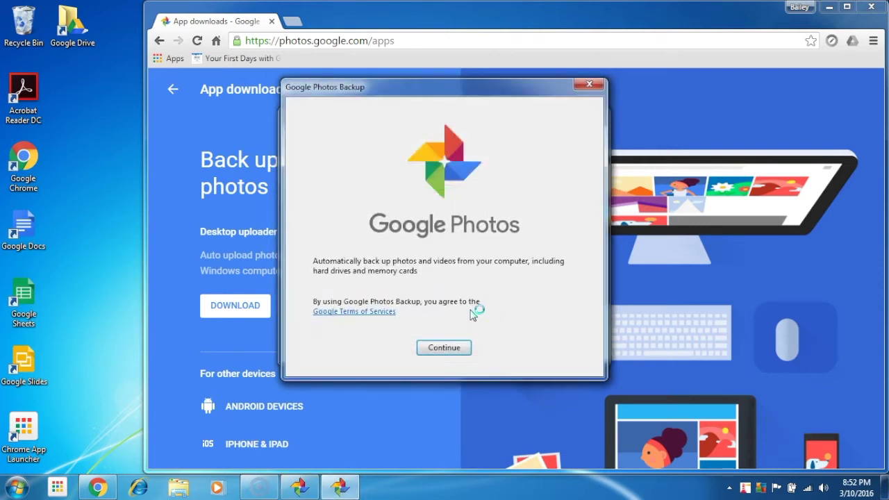
left_click(435, 348)
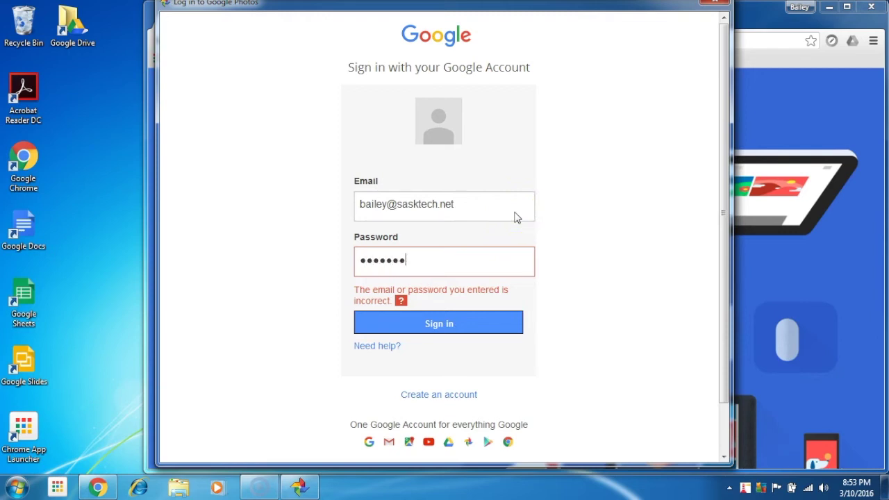
Step: Sign in, keeping Cameras & Storage Cards, Desktop and My Pictures checked as backup sources
key("Return")
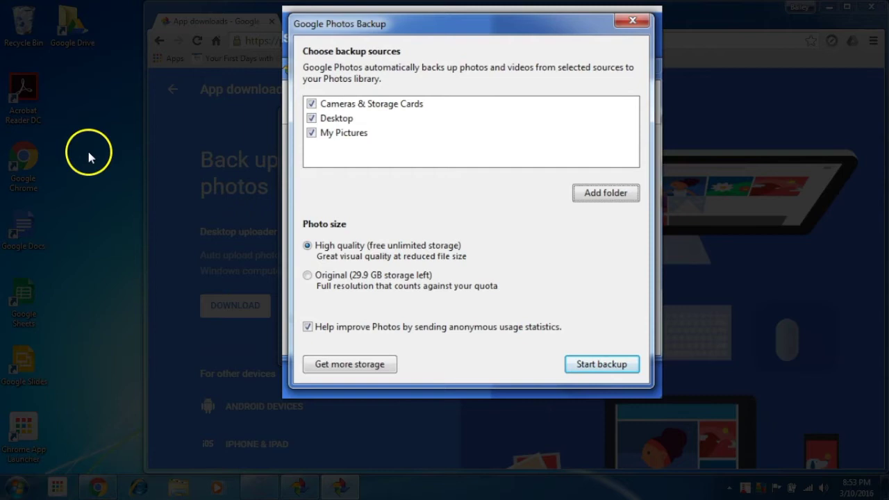
left_click(311, 118)
left_click(311, 118)
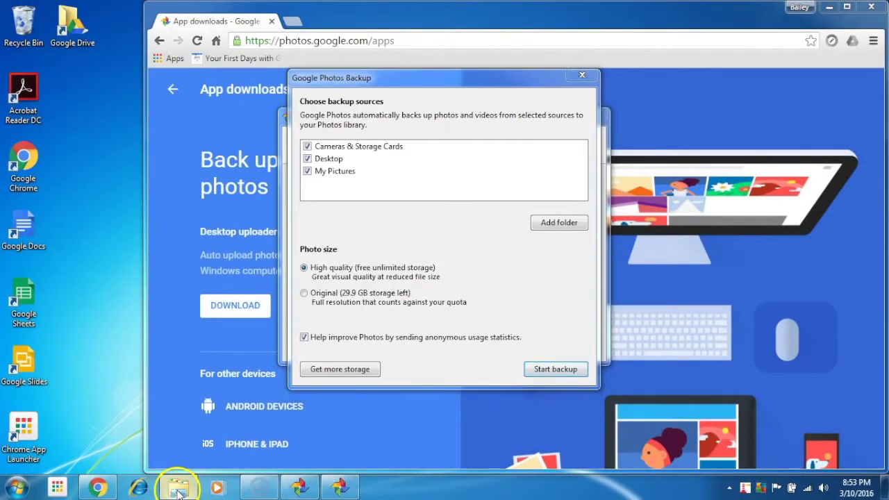
left_click(179, 490)
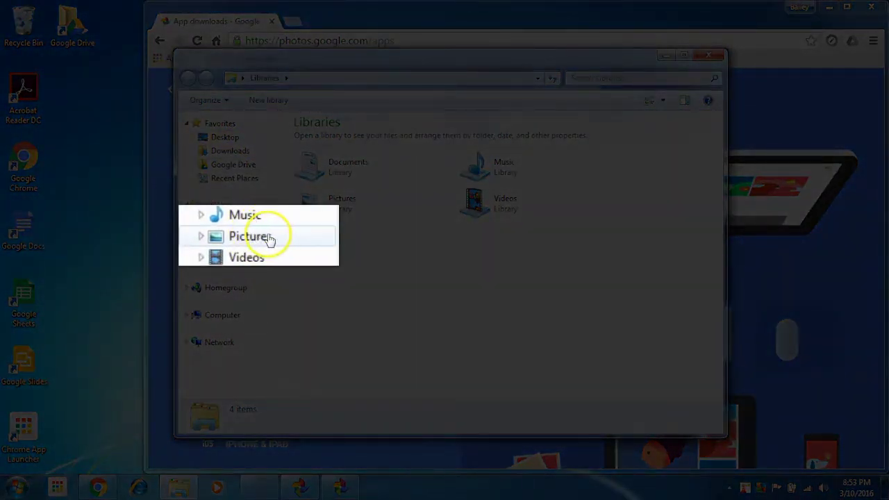
left_click(270, 240)
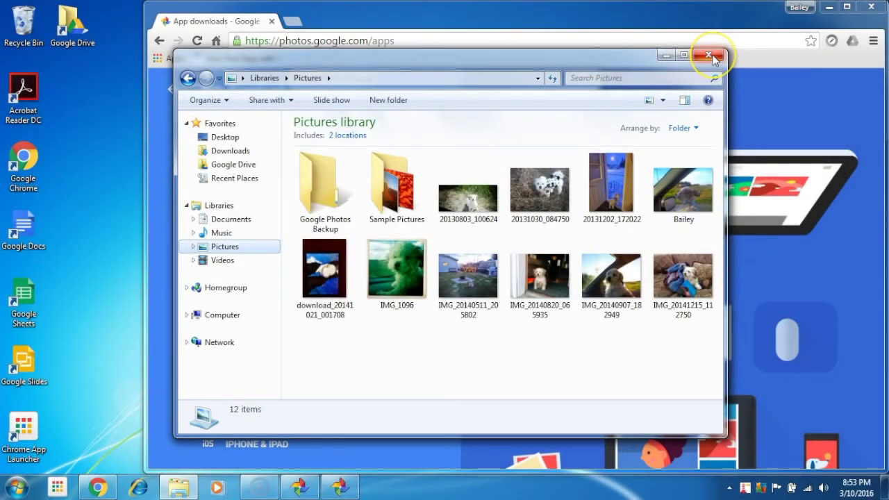
left_click(708, 56)
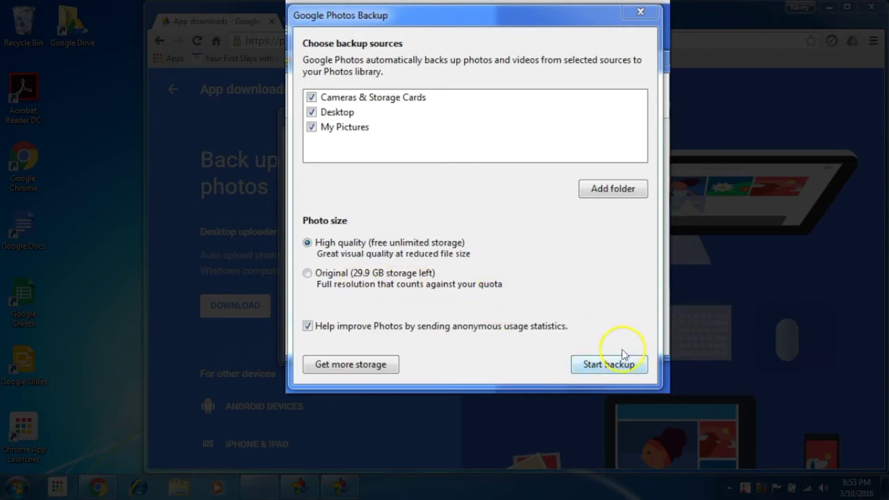
Step: Skip adding another folder, start the high-quality backup, and close the setup window
left_click(627, 192)
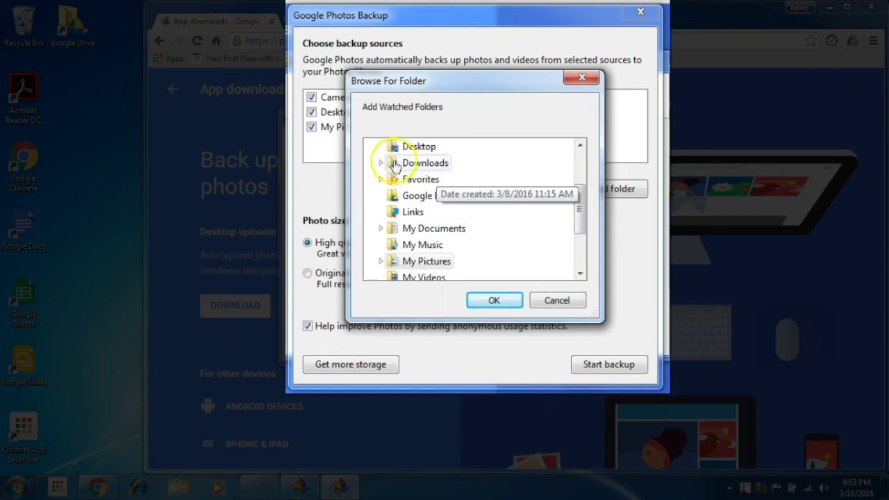
left_click(546, 298)
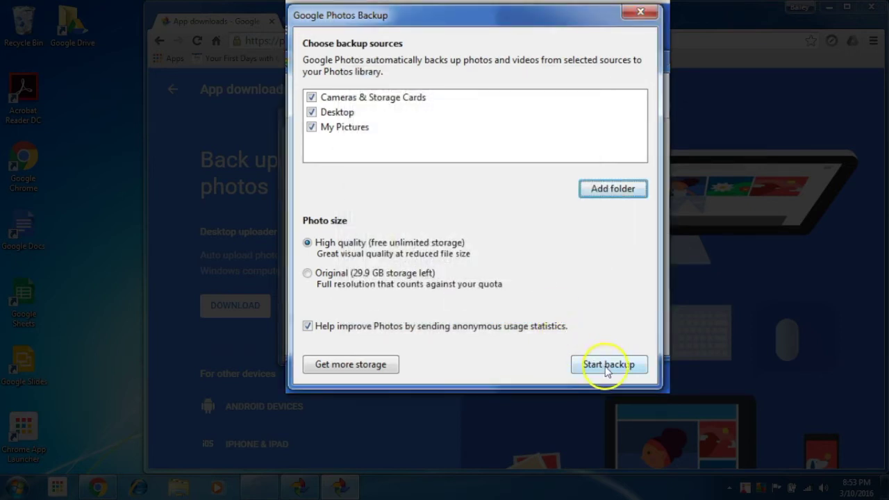
left_click(607, 366)
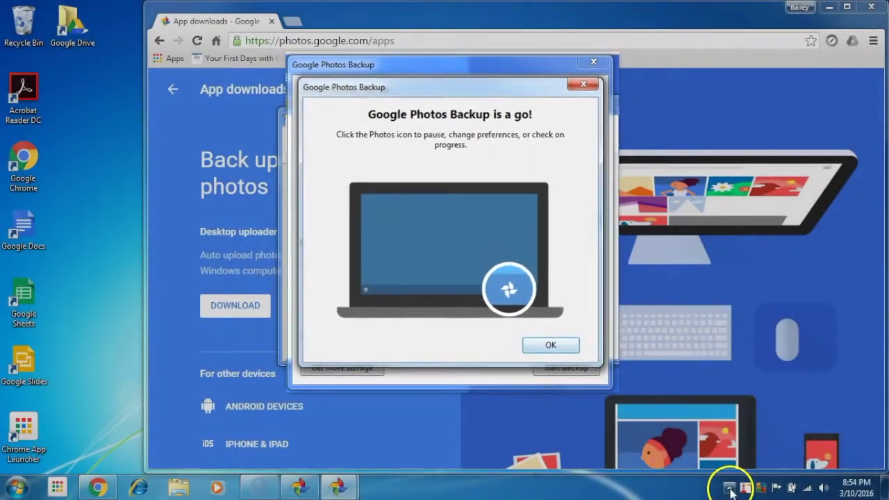
left_click(729, 487)
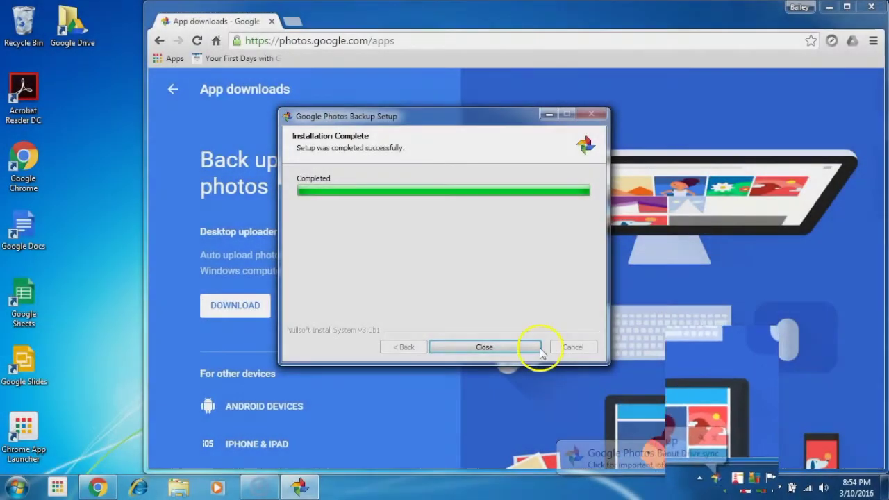
left_click(520, 345)
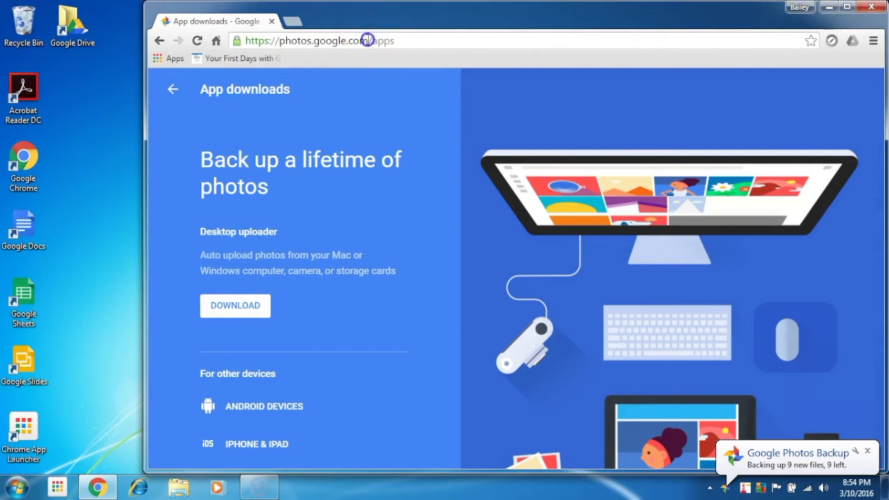
Step: Load the main photos.google.com library and reload until the three uploaded photos appear
key("BackSpace")
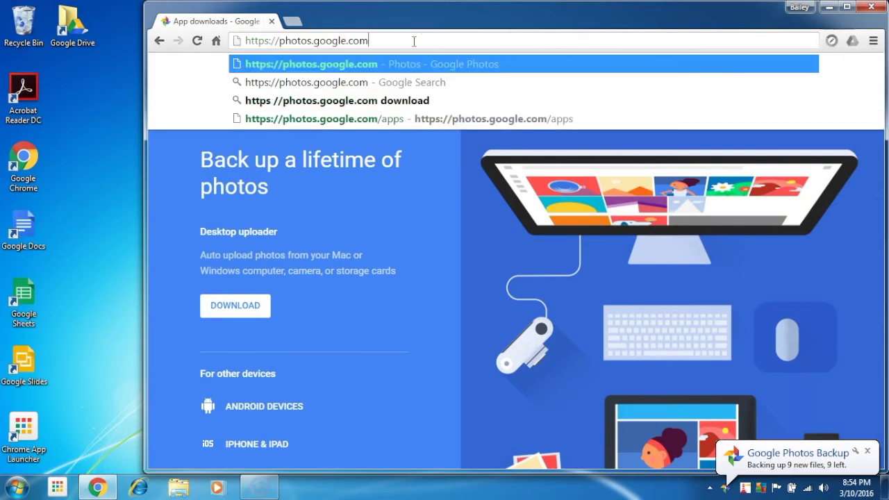
key("Return")
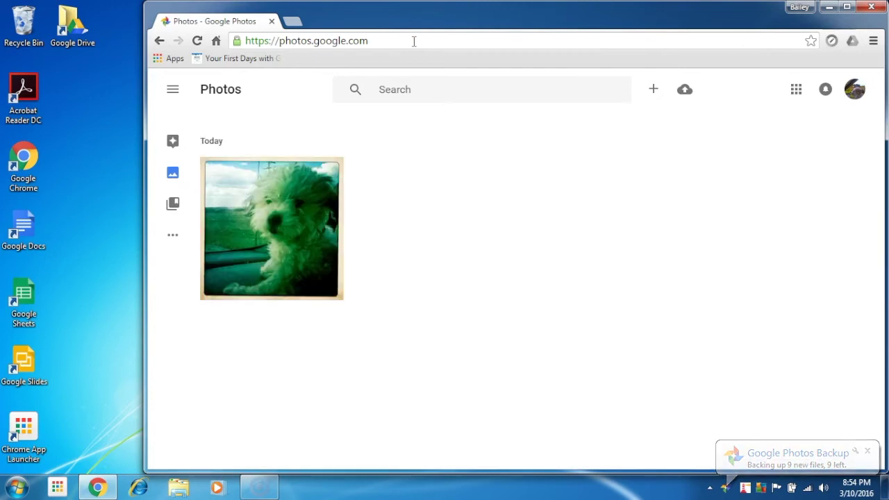
left_click(197, 40)
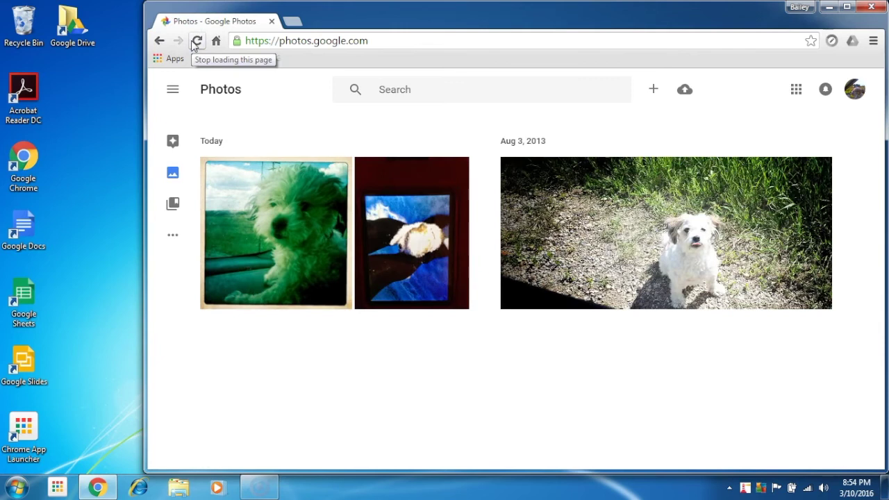
left_click(196, 41)
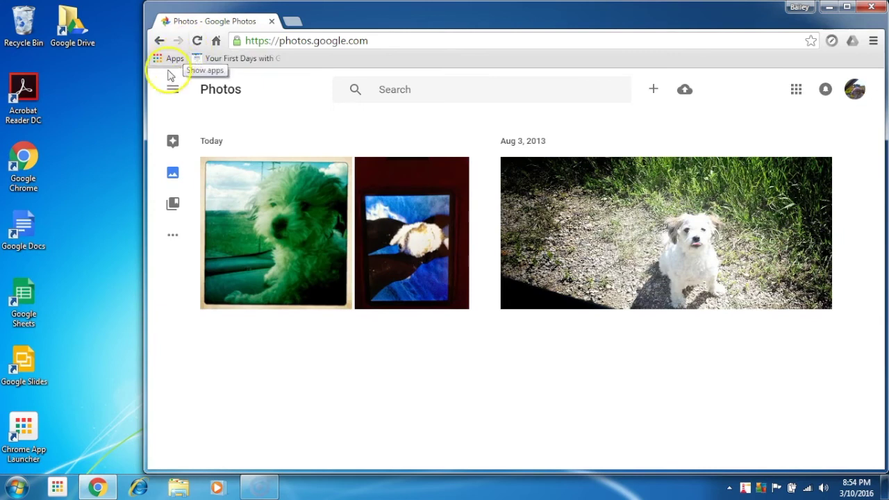
Step: Open the Pictures library in Explorer and dock it on the left half of the screen
left_click(178, 488)
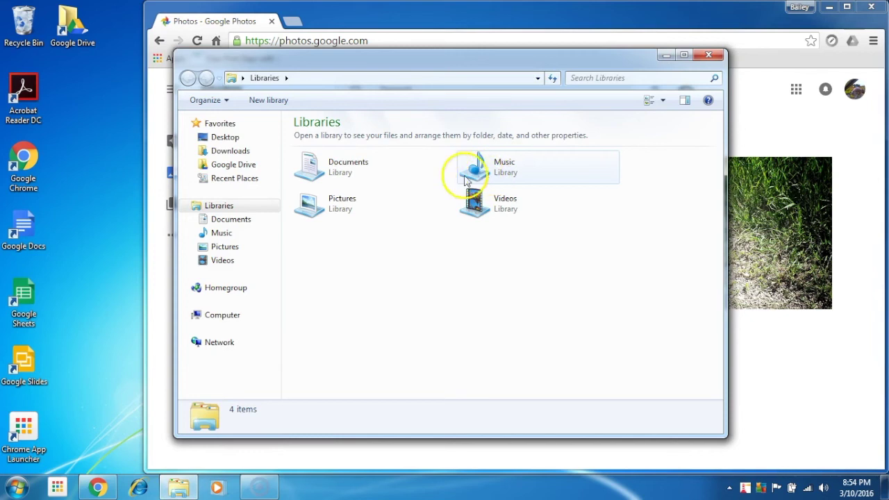
left_click(359, 207)
double_click(319, 210)
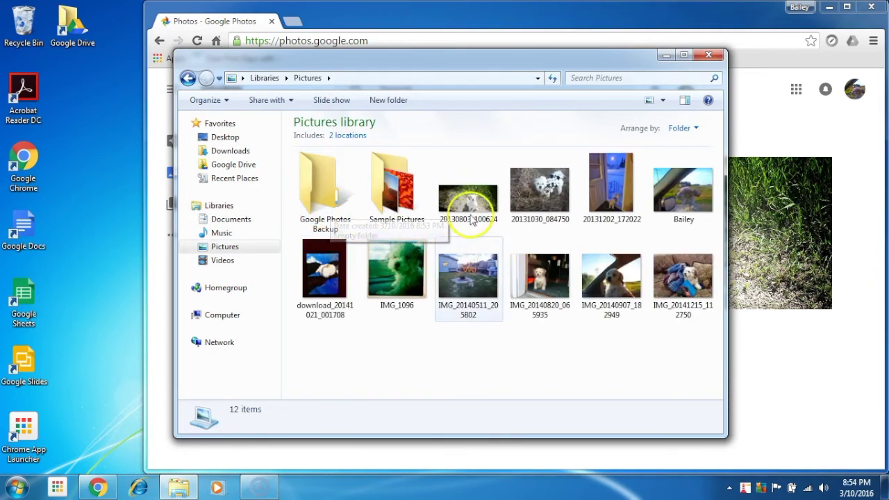
left_click_drag(520, 67, 1, 81)
left_click_drag(587, 18, 886, 54)
Step: Reload Google Photos alongside, and check the Google Photos Backup folder inside Pictures
left_click(497, 42)
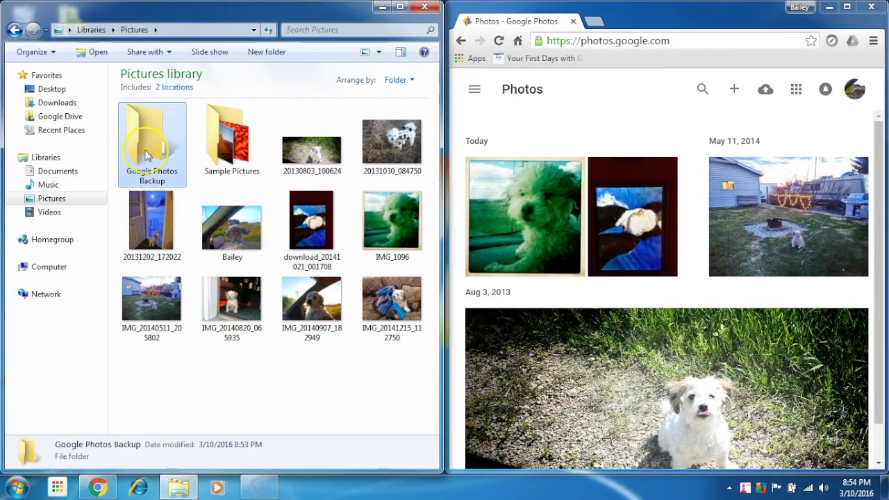
double_click(125, 163)
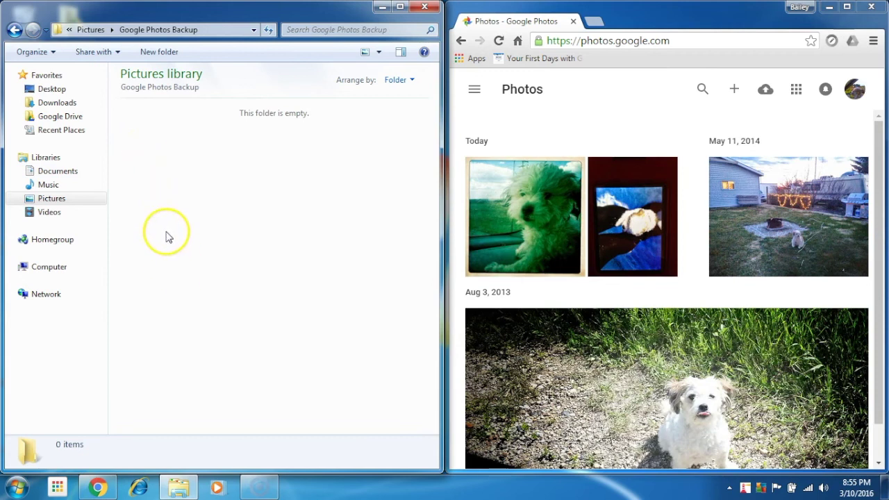
left_click(14, 31)
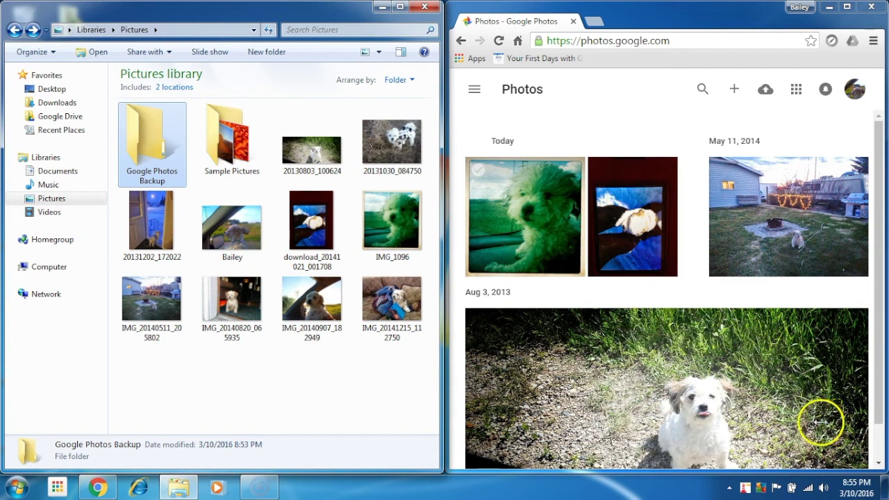
left_click_drag(429, 420, 396, 422)
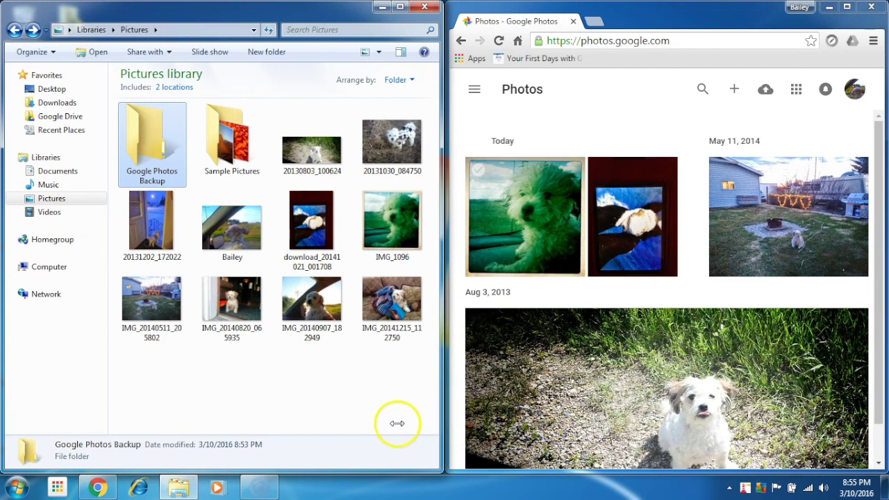